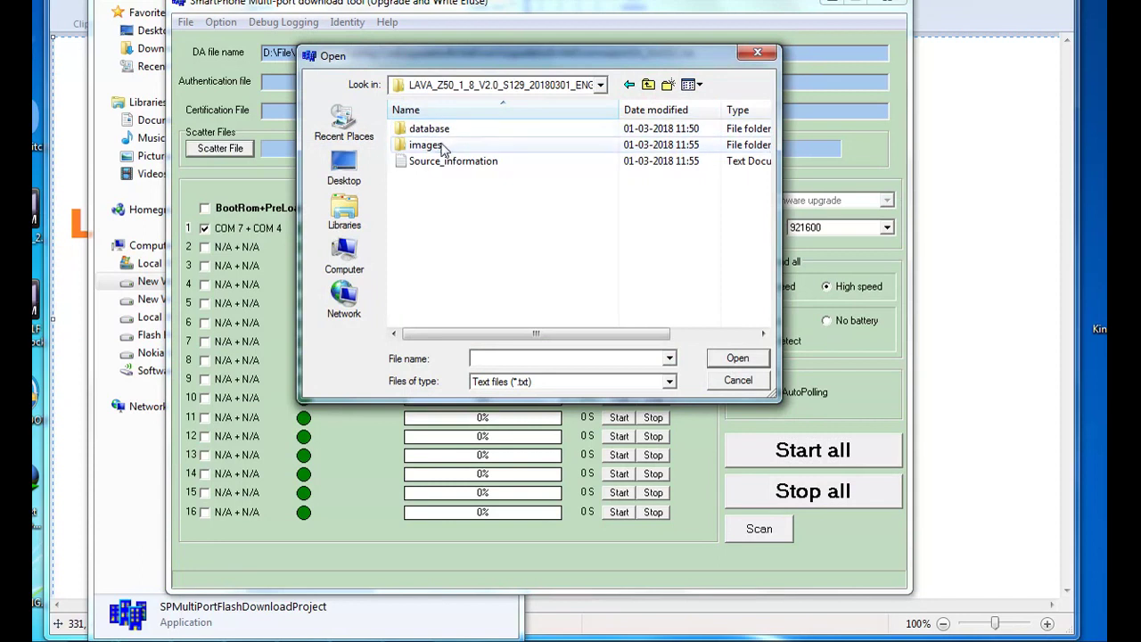
Load MT6737M_Android_scatter.txt from the Lava Z50 firmware's images folder as the scatter file and acknowledge the notice.
double_click(419, 130)
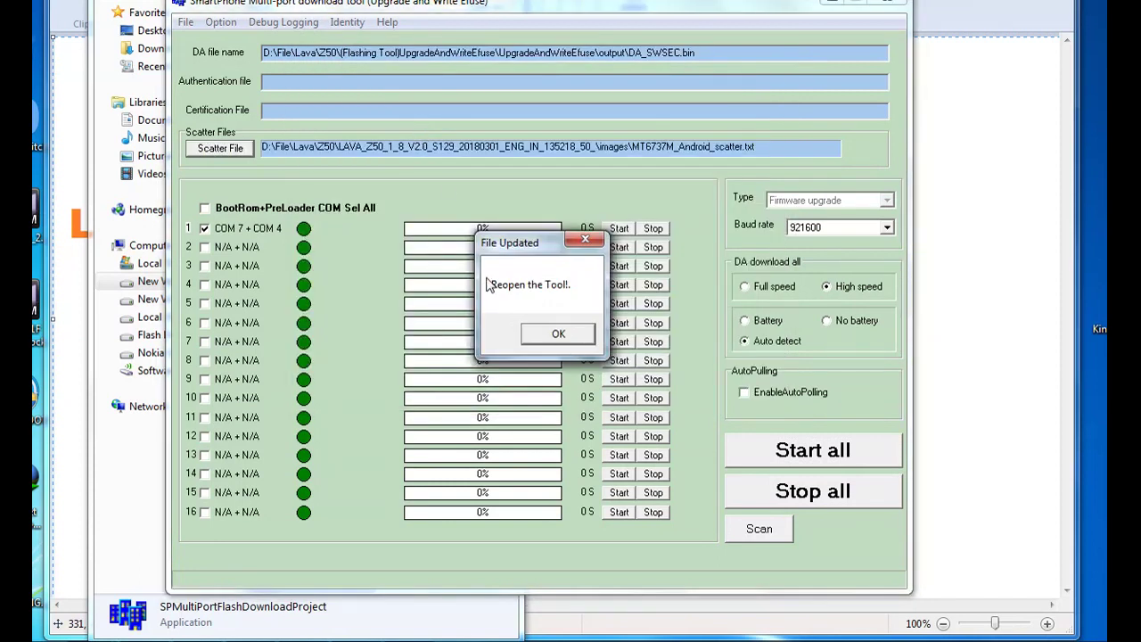
click(558, 332)
click(557, 334)
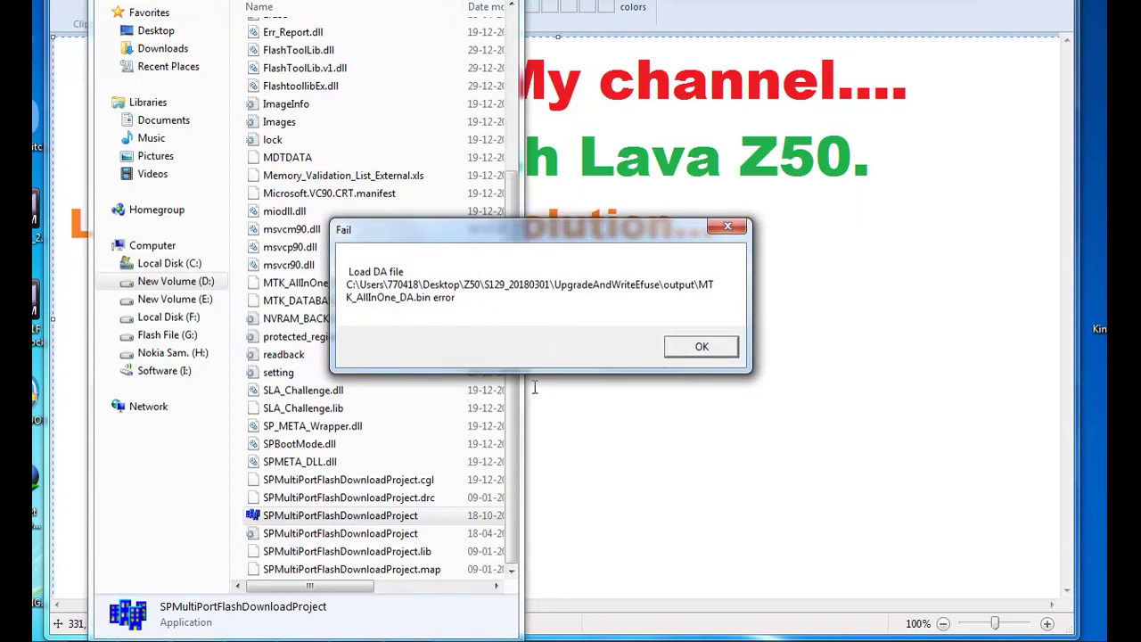
Reopen the SPMultiPortFlashDownloadProject tool, dismiss the DA load error, and clear the file browser from in front of it.
click(696, 353)
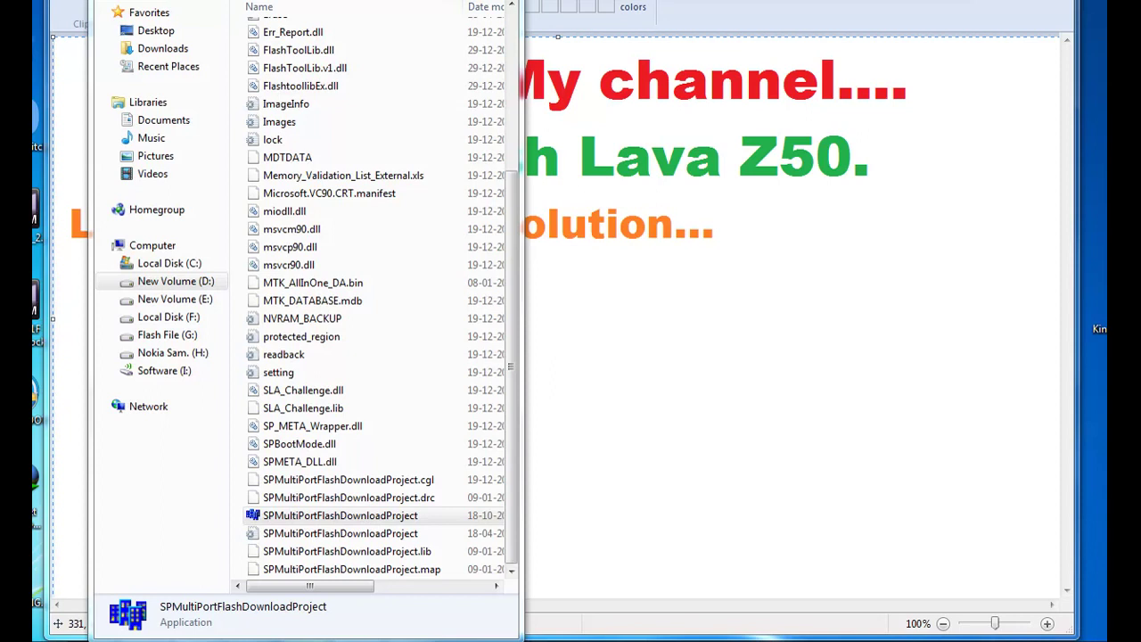
drag(303, 2, 261, 0)
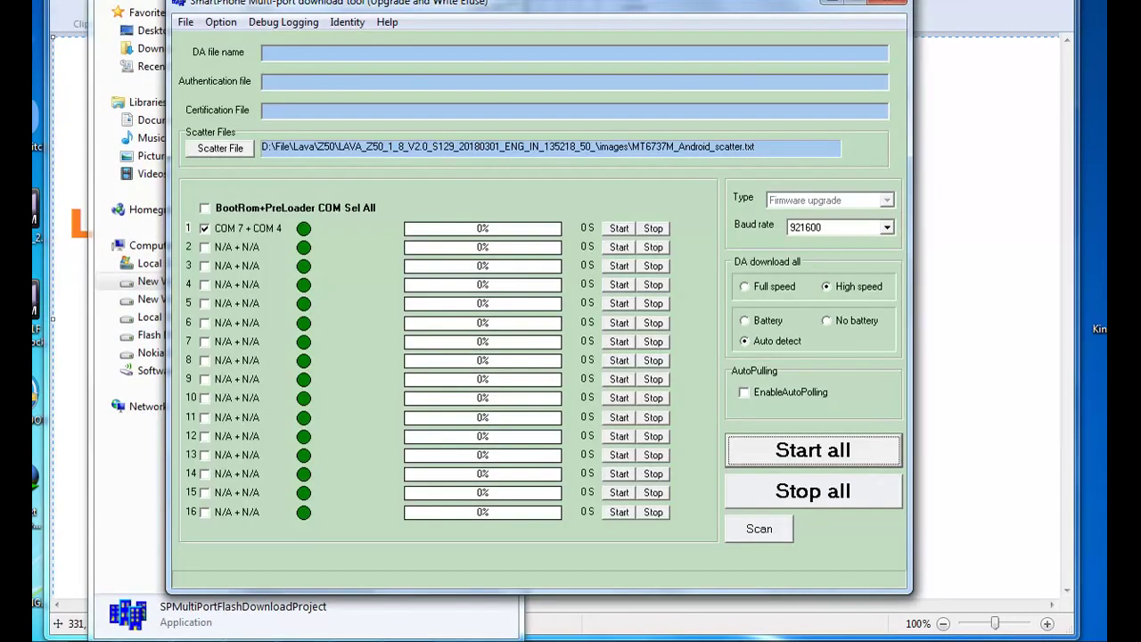
key(alt+Tab)
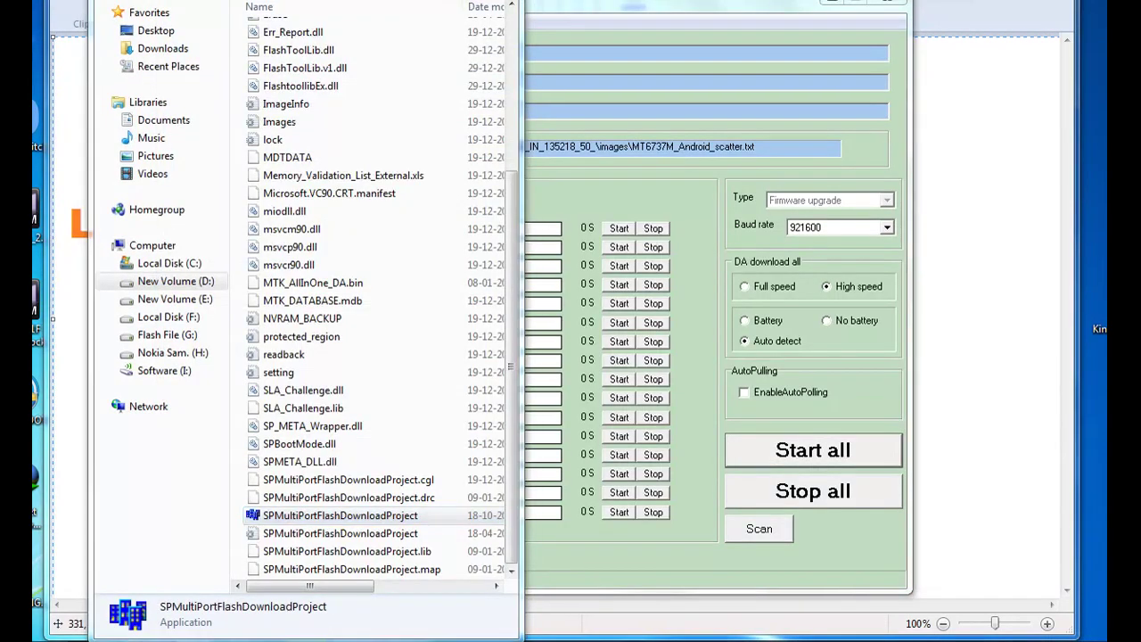
drag(304, 2, 253, 36)
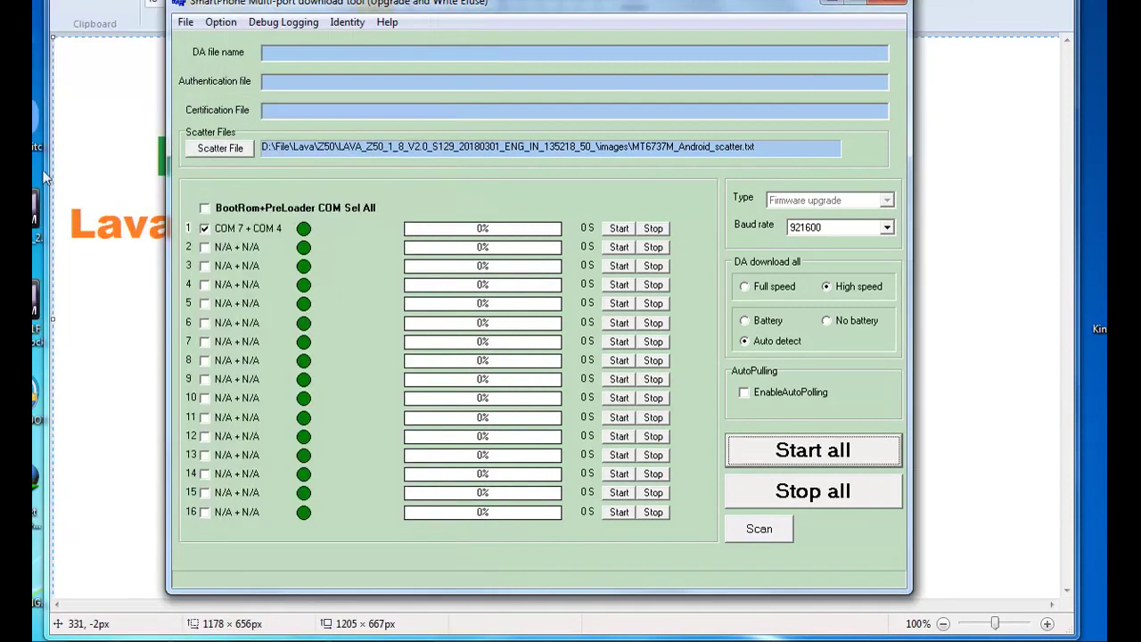
Load DA_SWSEC.bin from the output folder inside (Flashing Tool)UpgradeAndWriteEfuse as the download agent file.
click(187, 23)
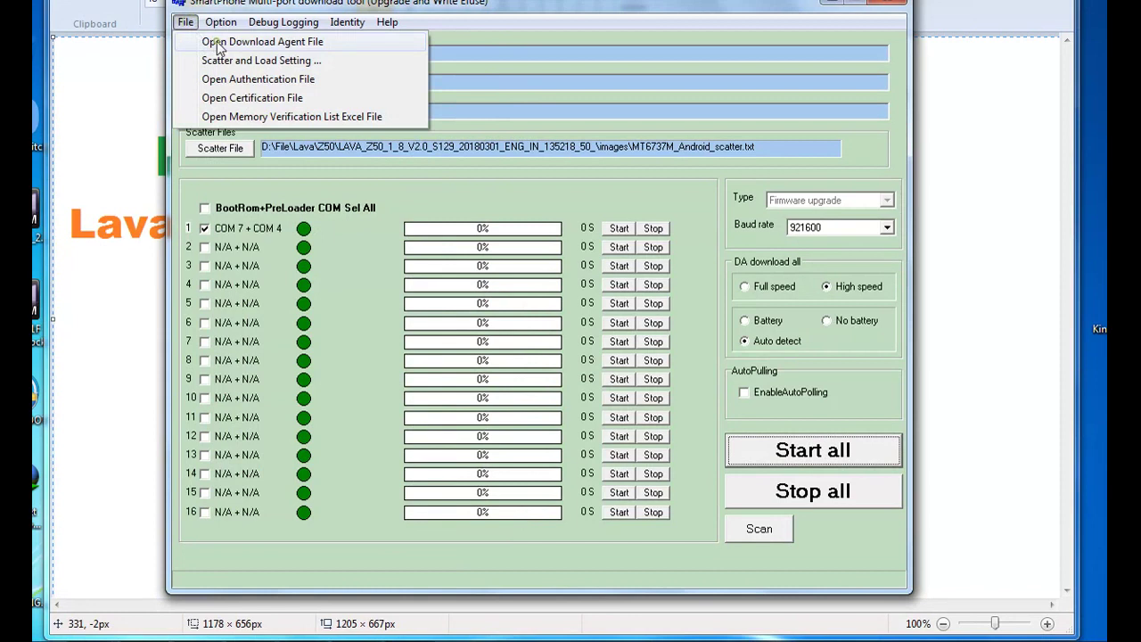
click(223, 41)
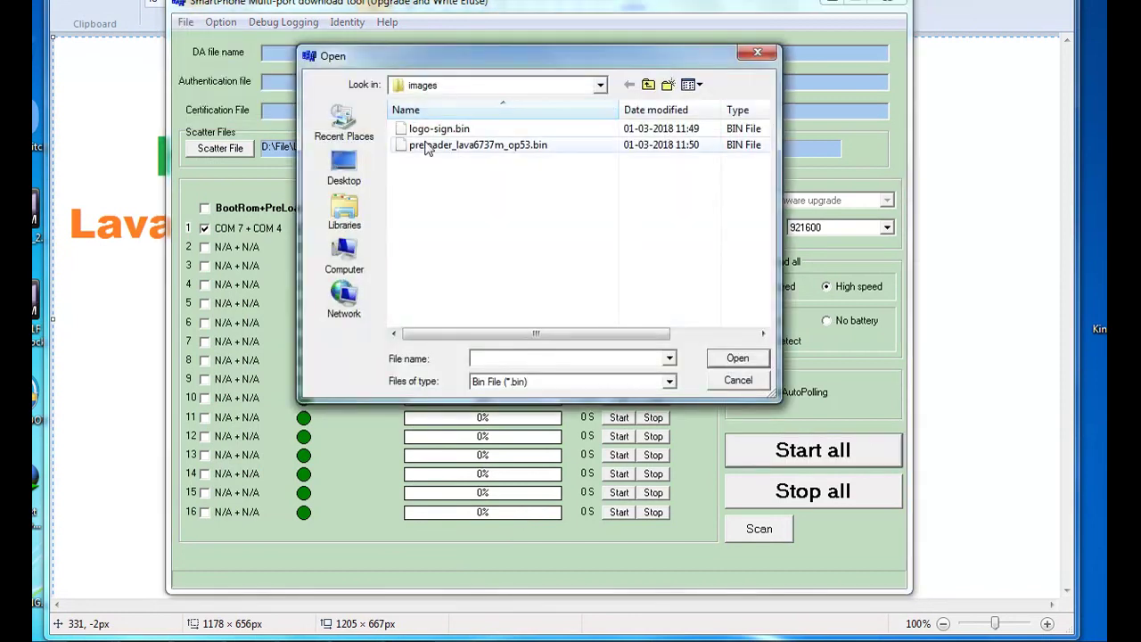
click(648, 85)
click(648, 84)
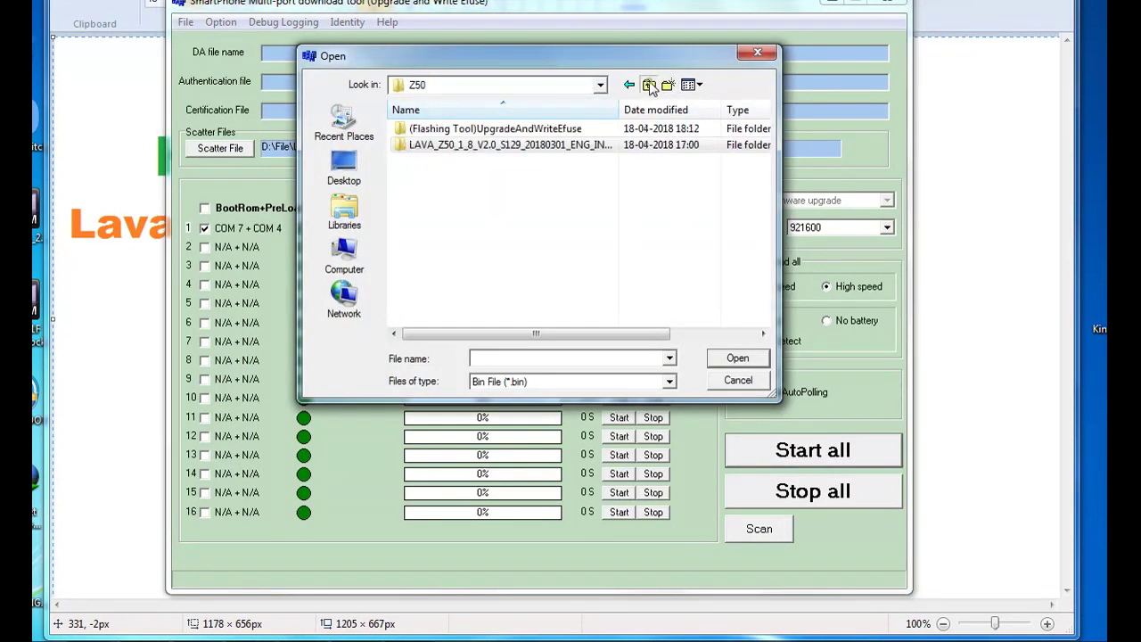
click(649, 84)
click(629, 85)
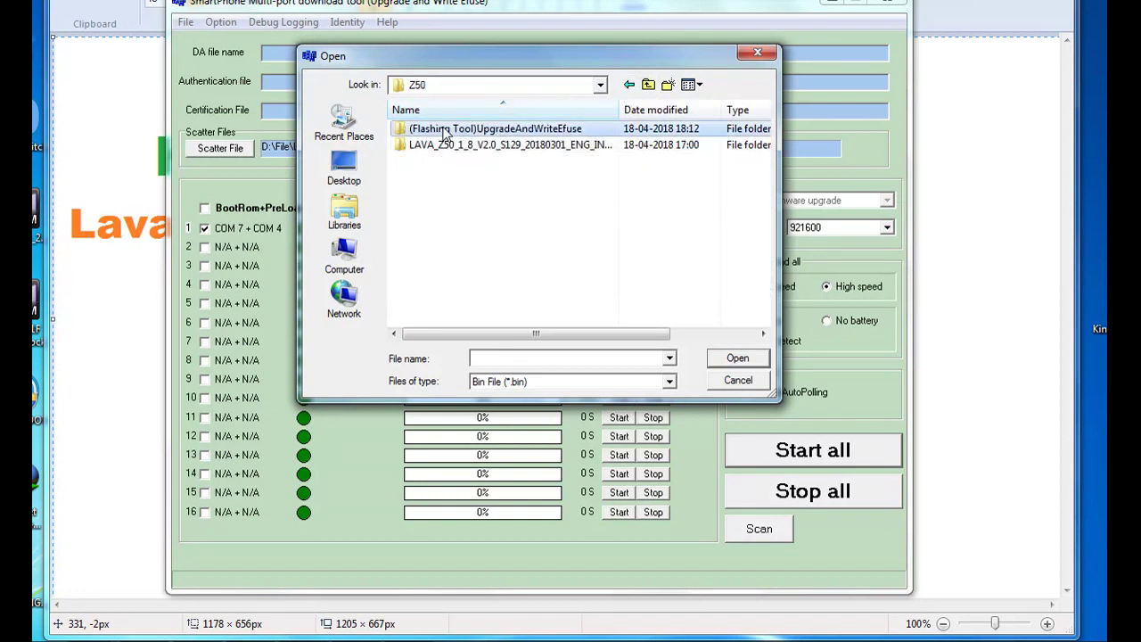
double_click(430, 130)
double_click(430, 130)
click(430, 161)
click(429, 160)
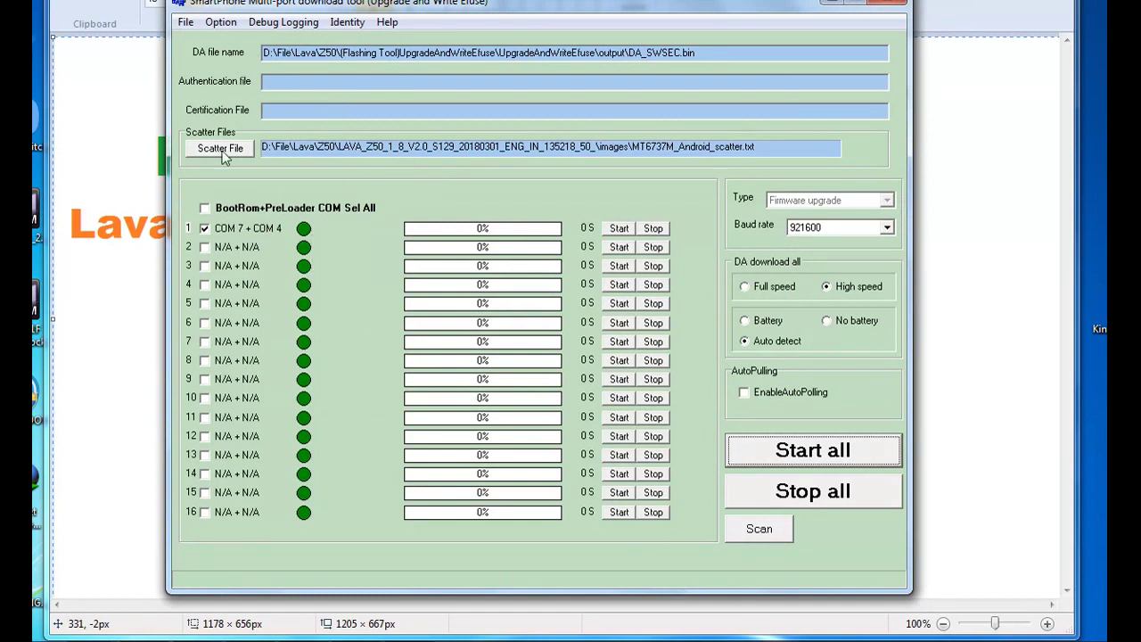
Try to start the download on all ports with BootRom+PreLoader COM Sel All enabled, dismissing each warning.
click(205, 208)
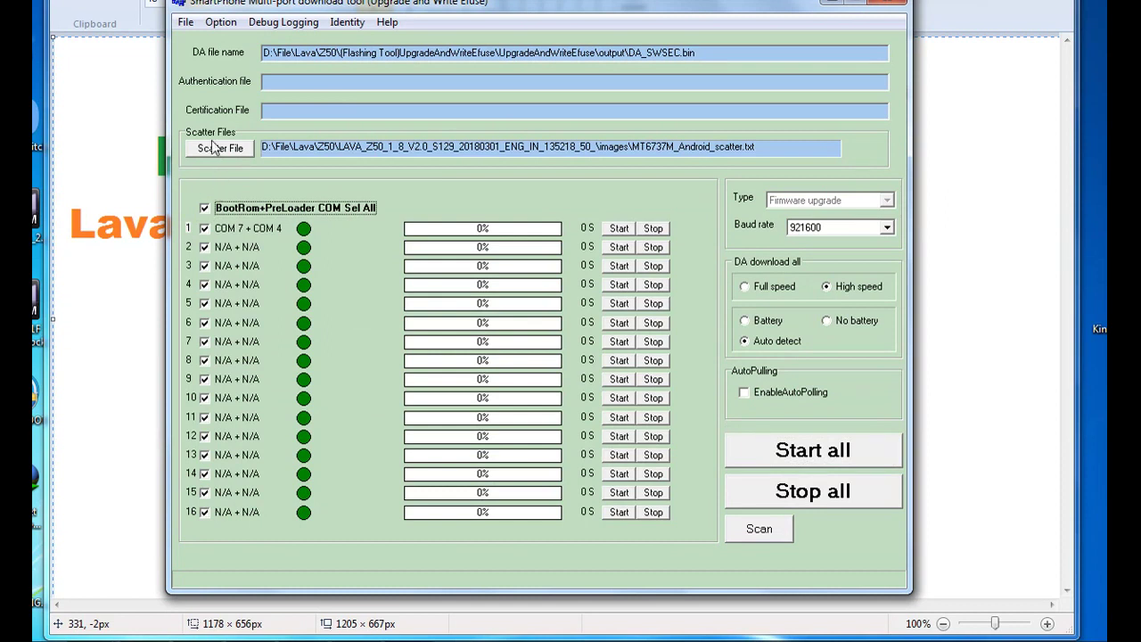
click(835, 455)
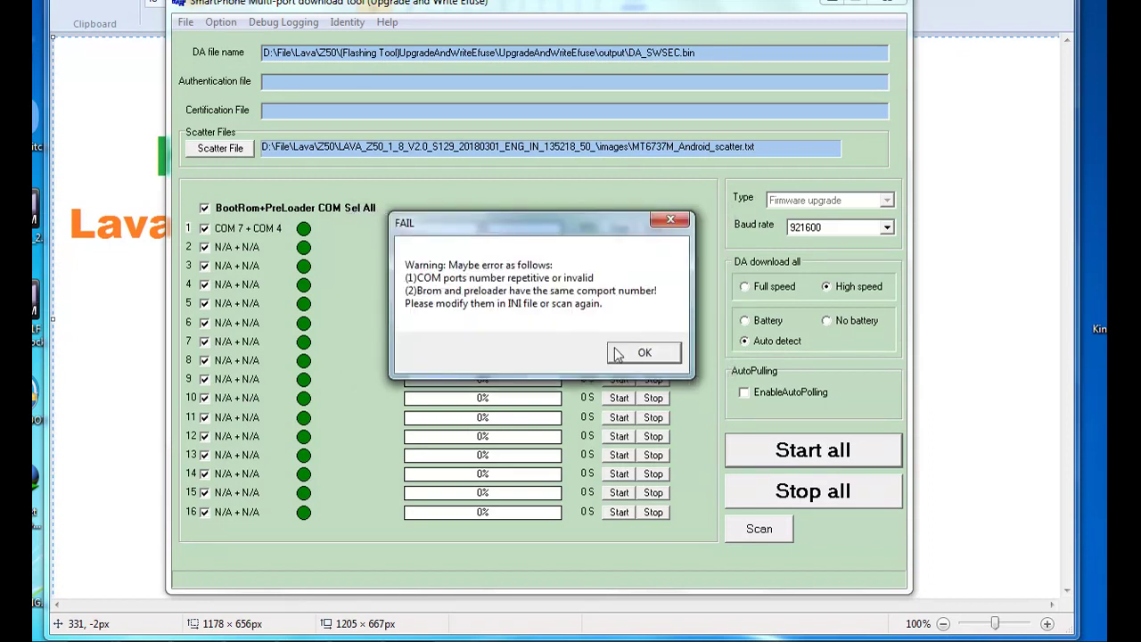
click(644, 353)
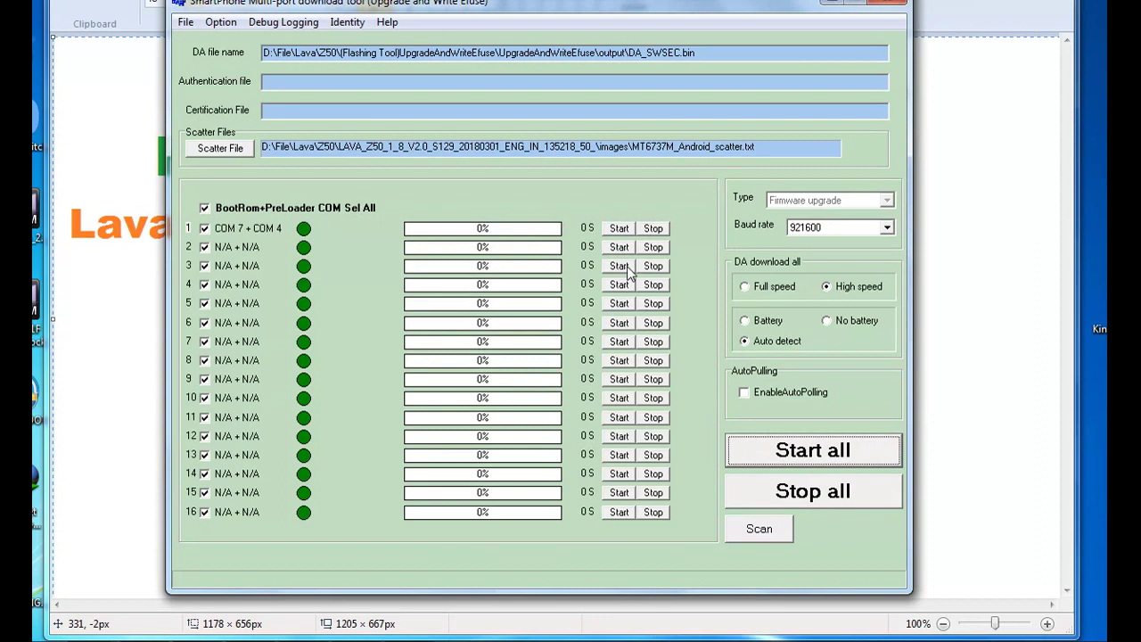
click(810, 455)
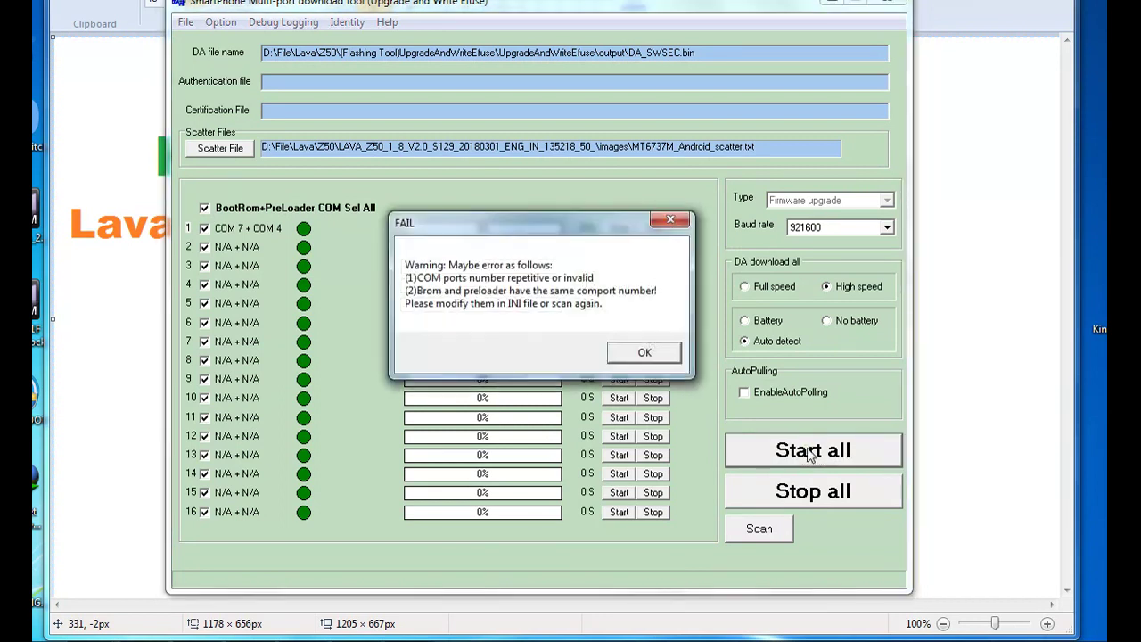
click(638, 357)
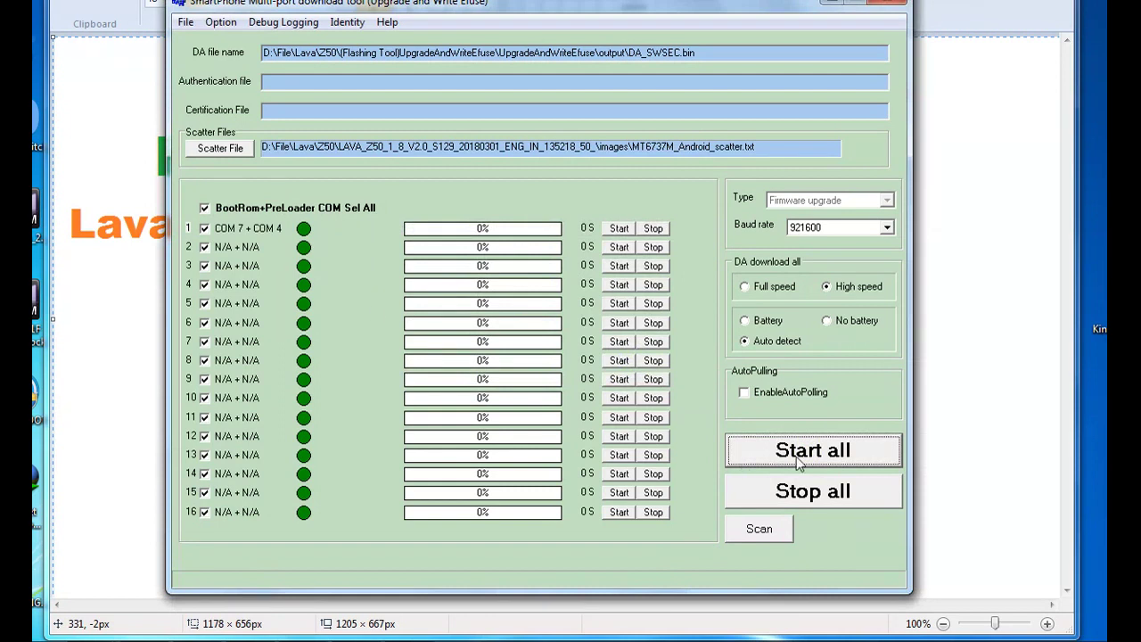
click(796, 457)
click(631, 351)
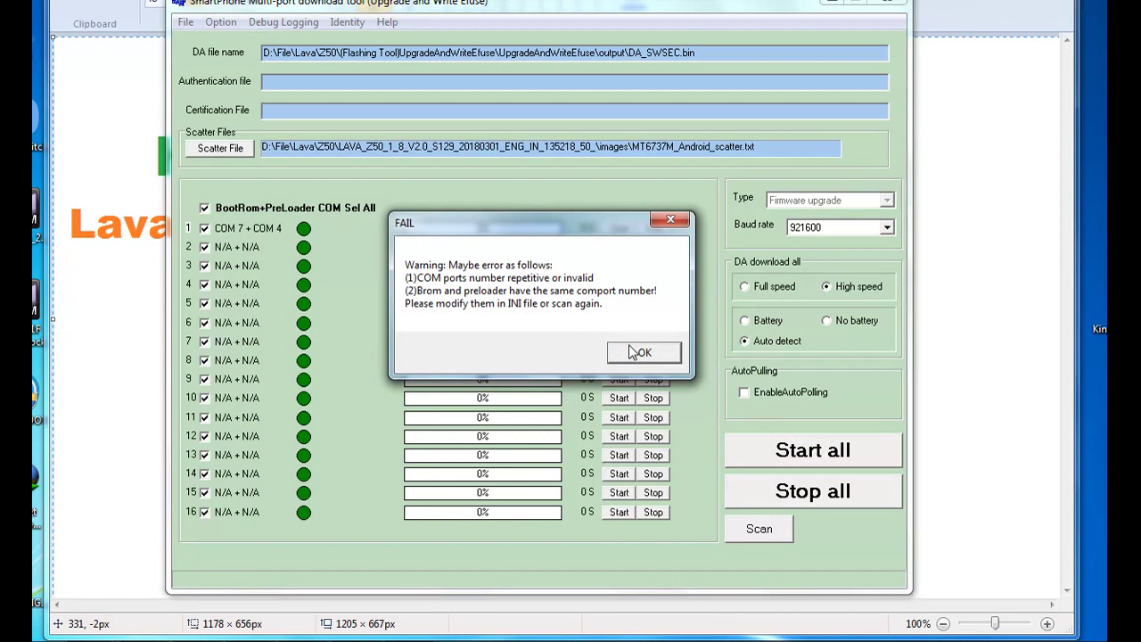
click(640, 352)
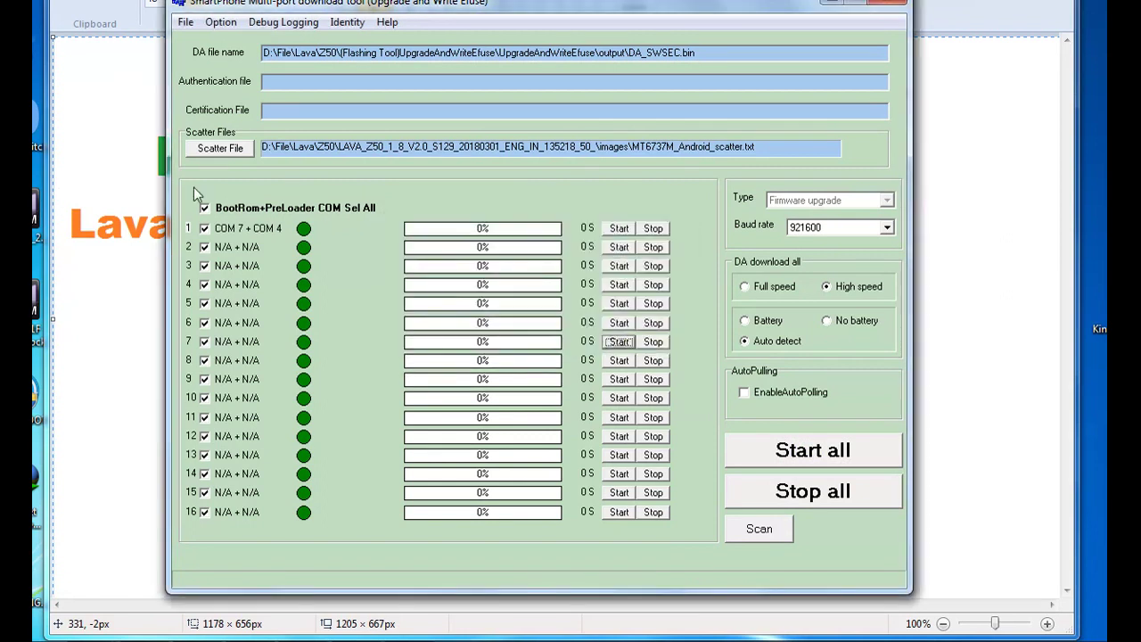
Scan for COM ports with all ports selected, accepting the reset of the selected comports.
click(205, 210)
click(205, 209)
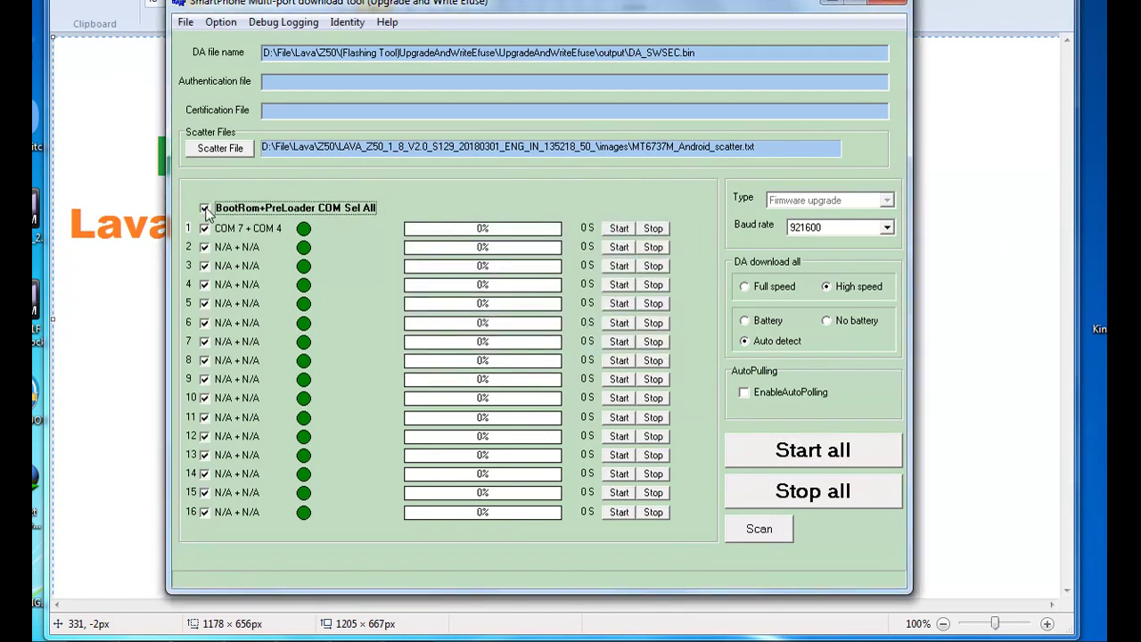
click(764, 530)
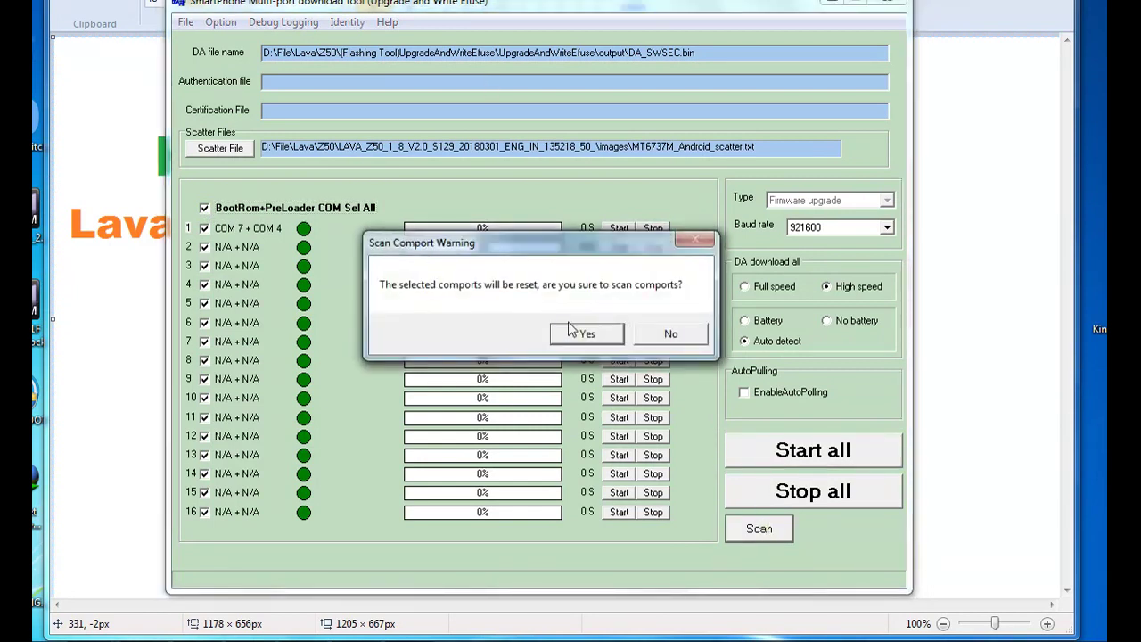
click(581, 332)
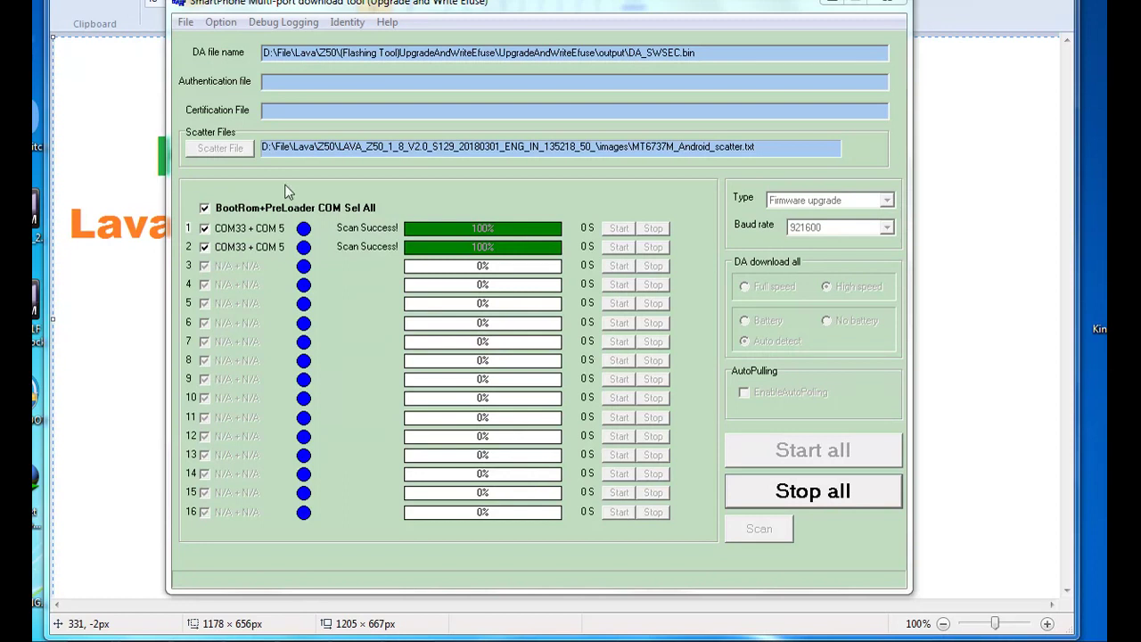
Leave only port 1 (COM33 + COM 5) selected and start the firmware download.
click(205, 209)
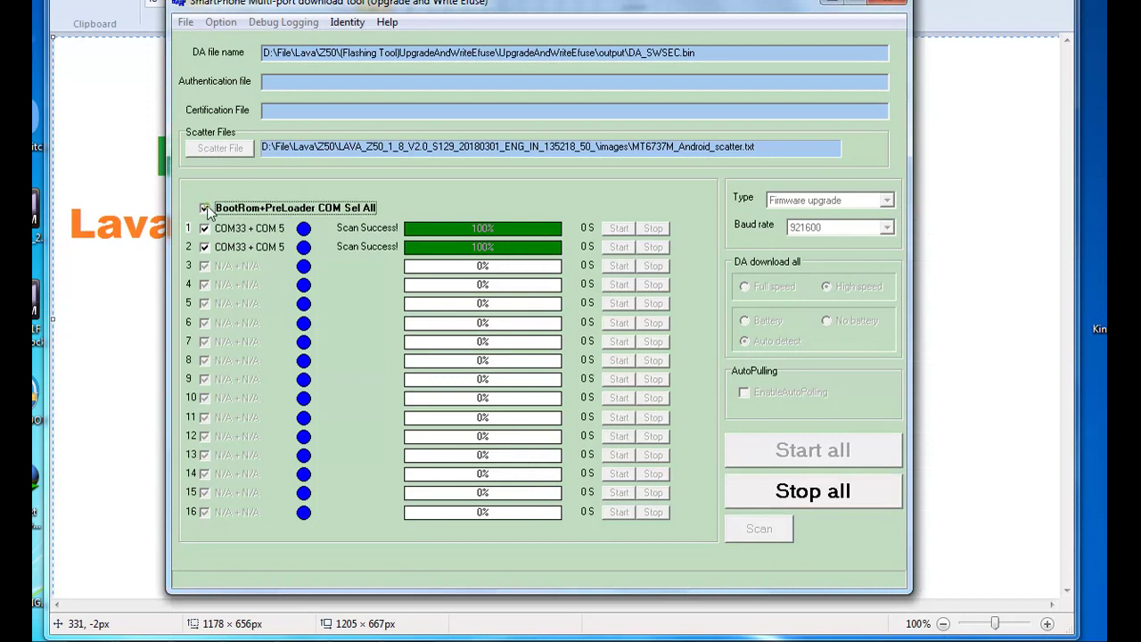
click(205, 229)
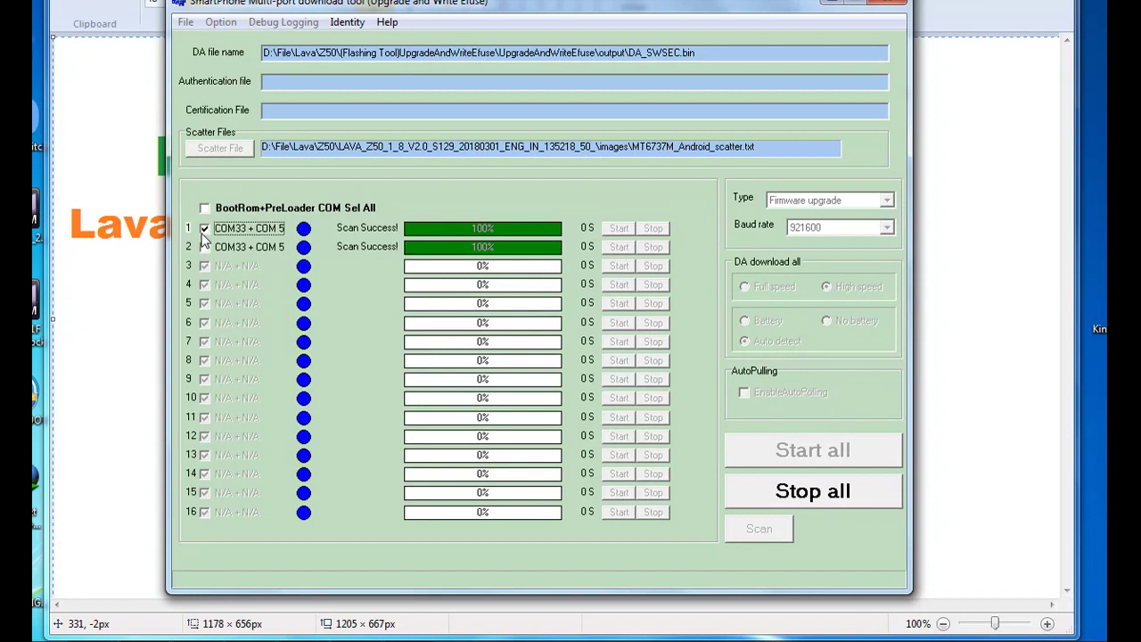
click(204, 246)
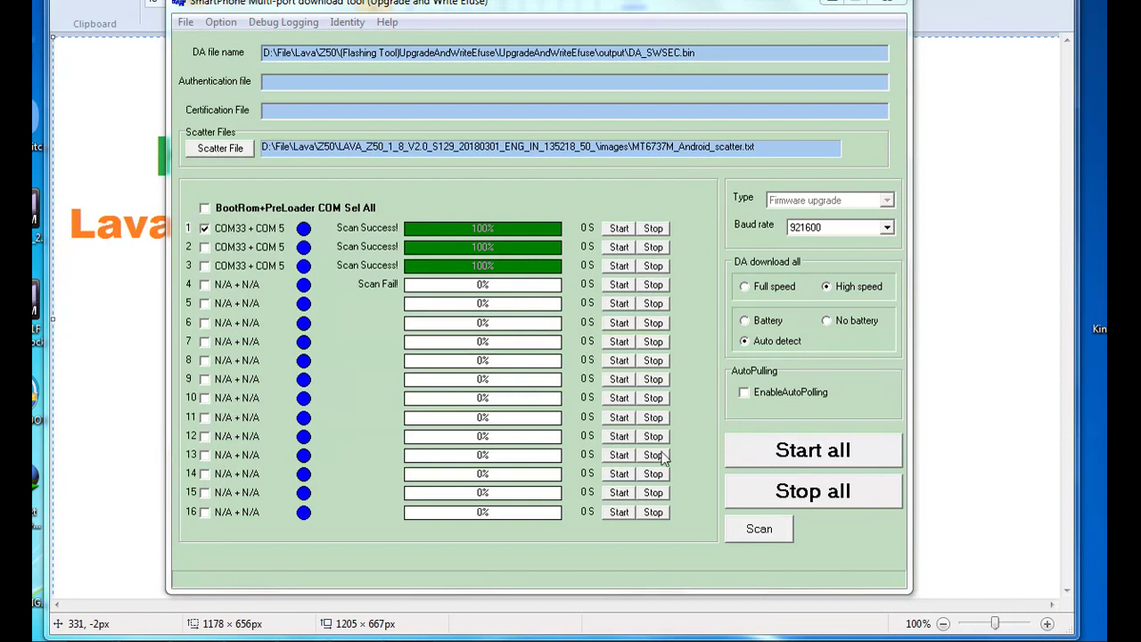
click(802, 455)
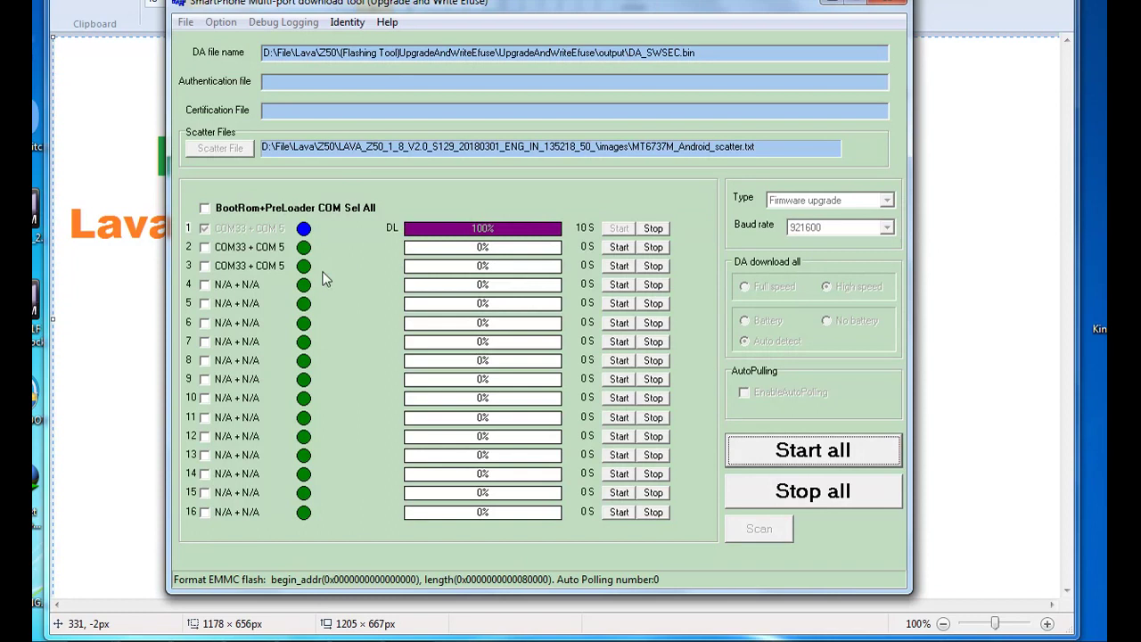
Switch to the Paint window and add the line "Flashing Start...." below the existing headings, after a blank line.
click(141, 343)
key(Return)
key(Return)
text(Fla)
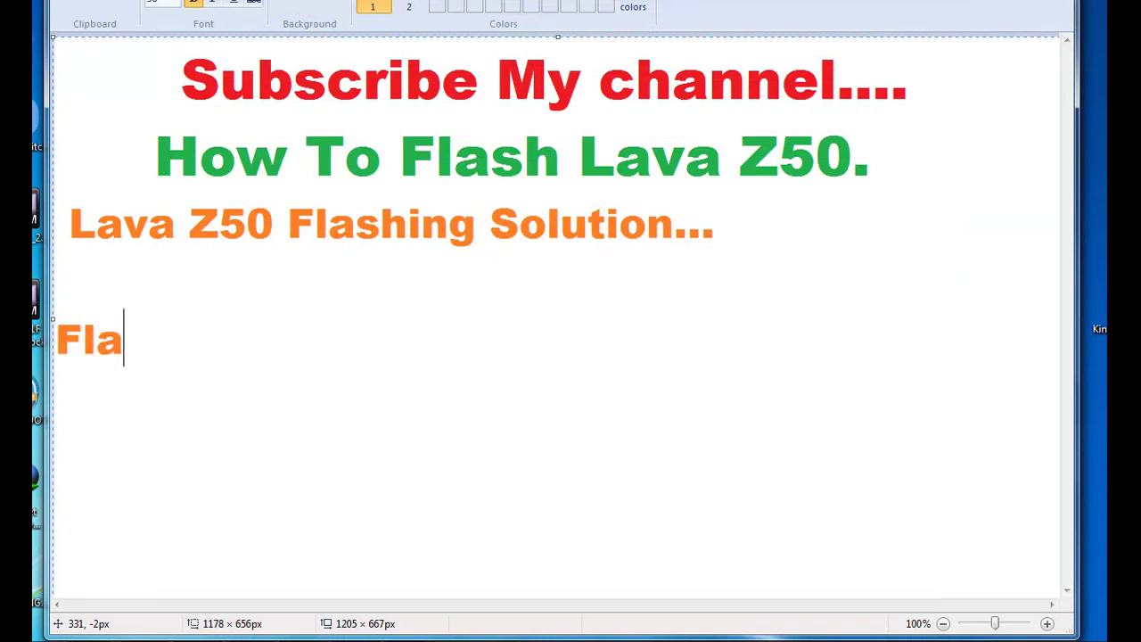
text(shing)
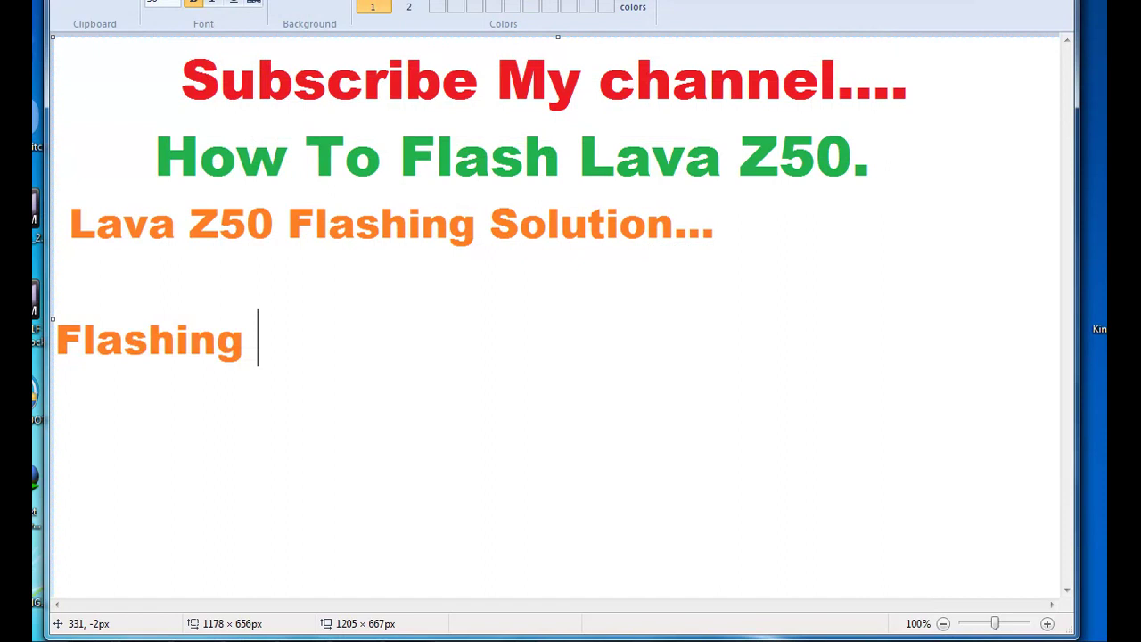
text(Start....)
Add a new line reading "Boot Key vol+ or vol- and insert usb" below the flashing note.
key(Return)
text(Boot Key v)
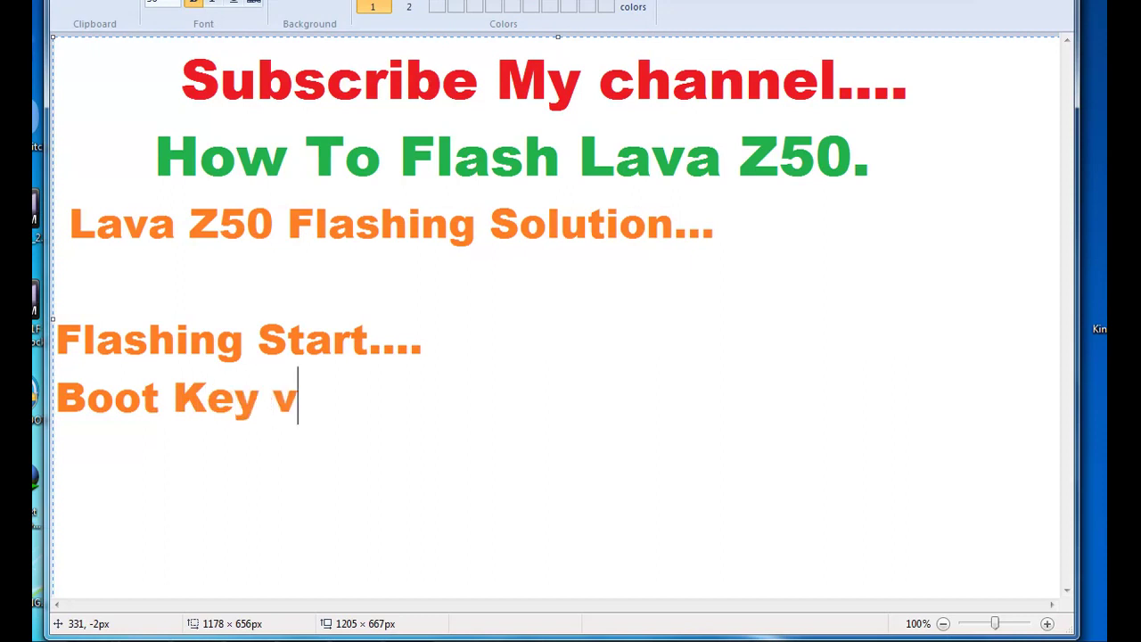
text(ol+ )
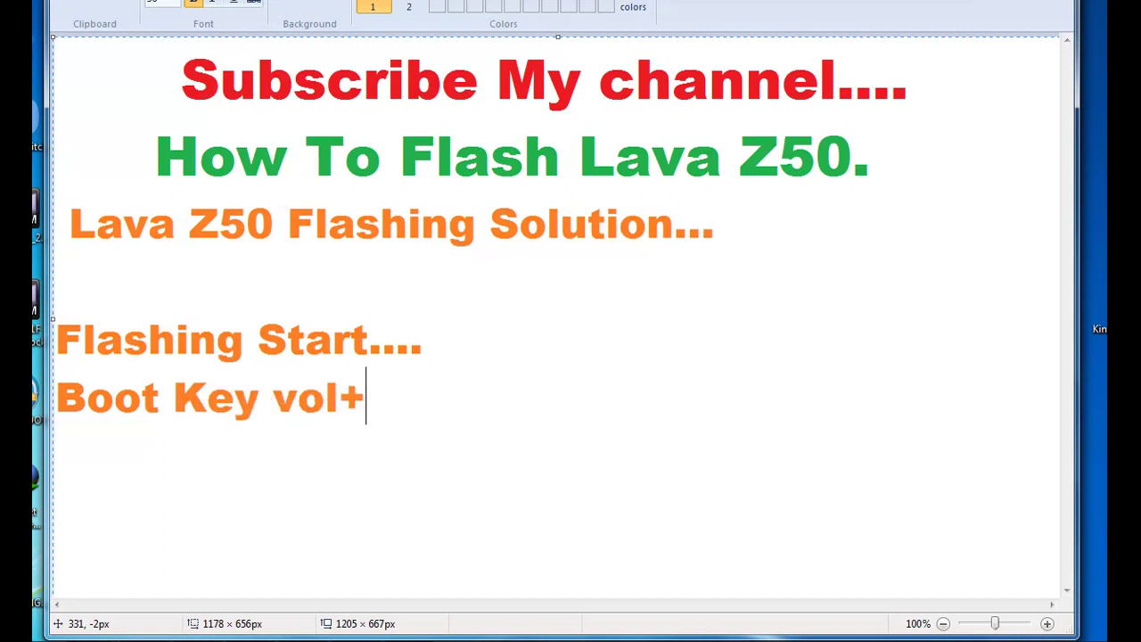
text(or v)
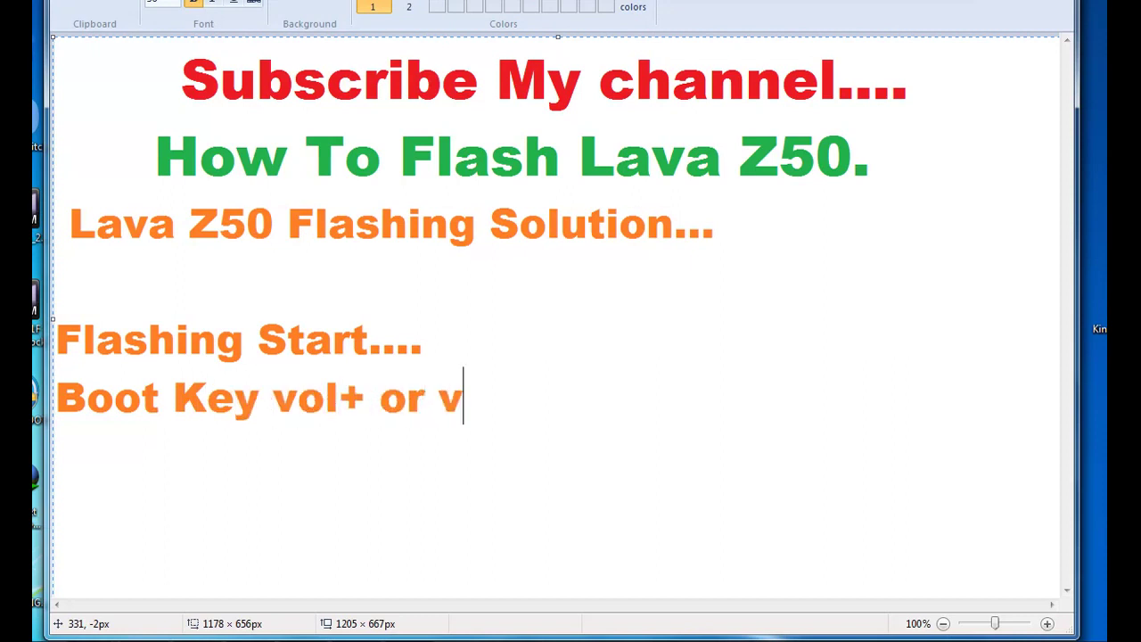
text(ol-  )
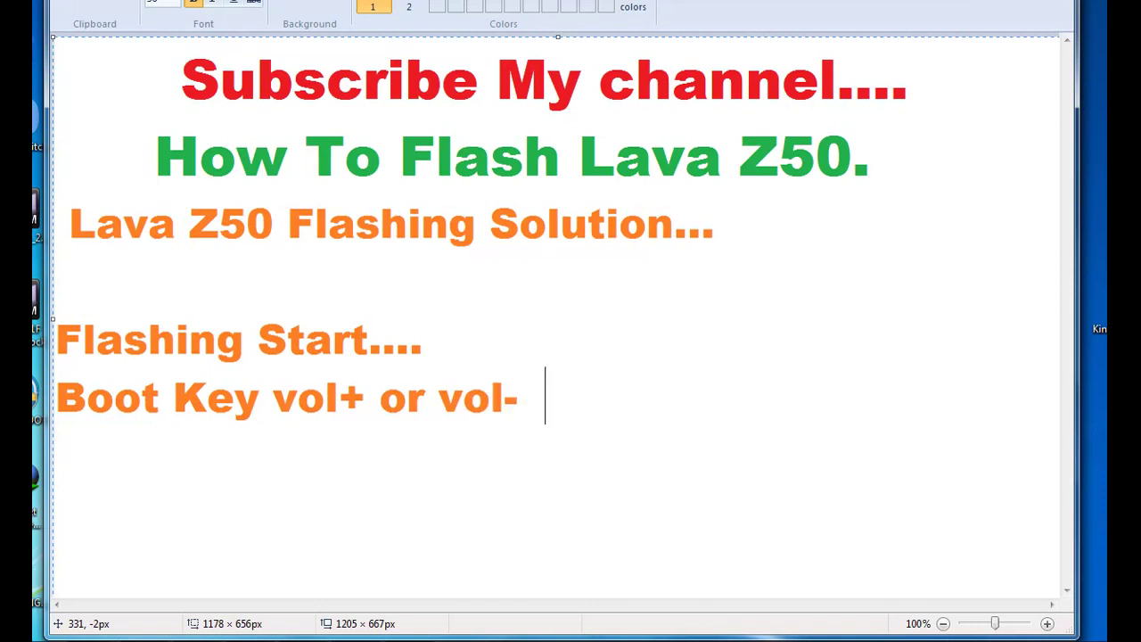
text(and inse)
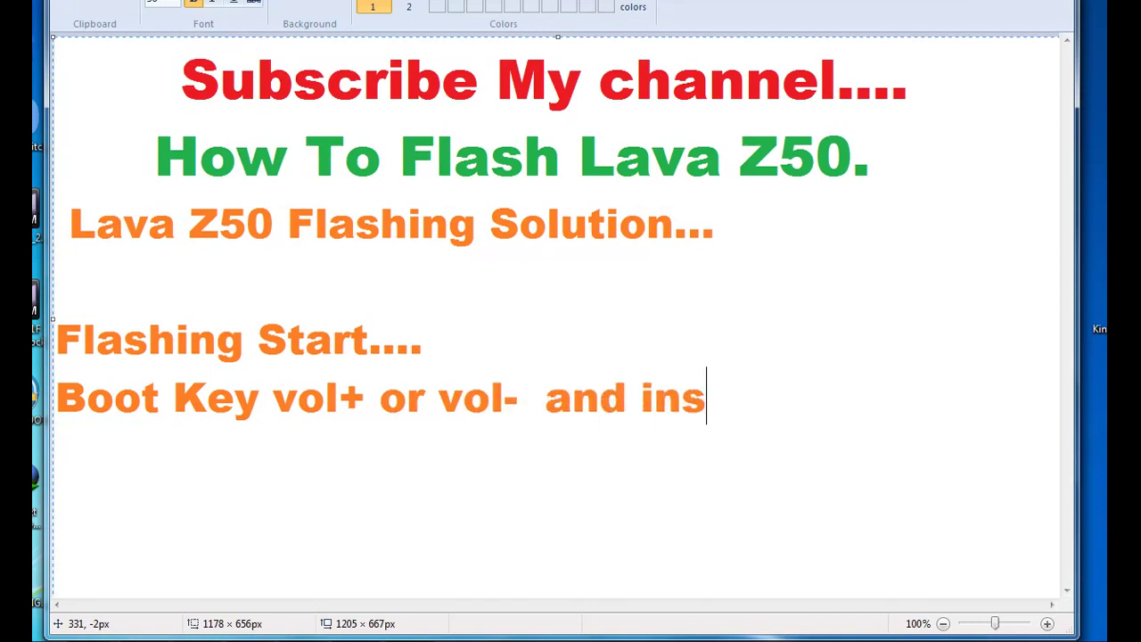
text(rt usb)
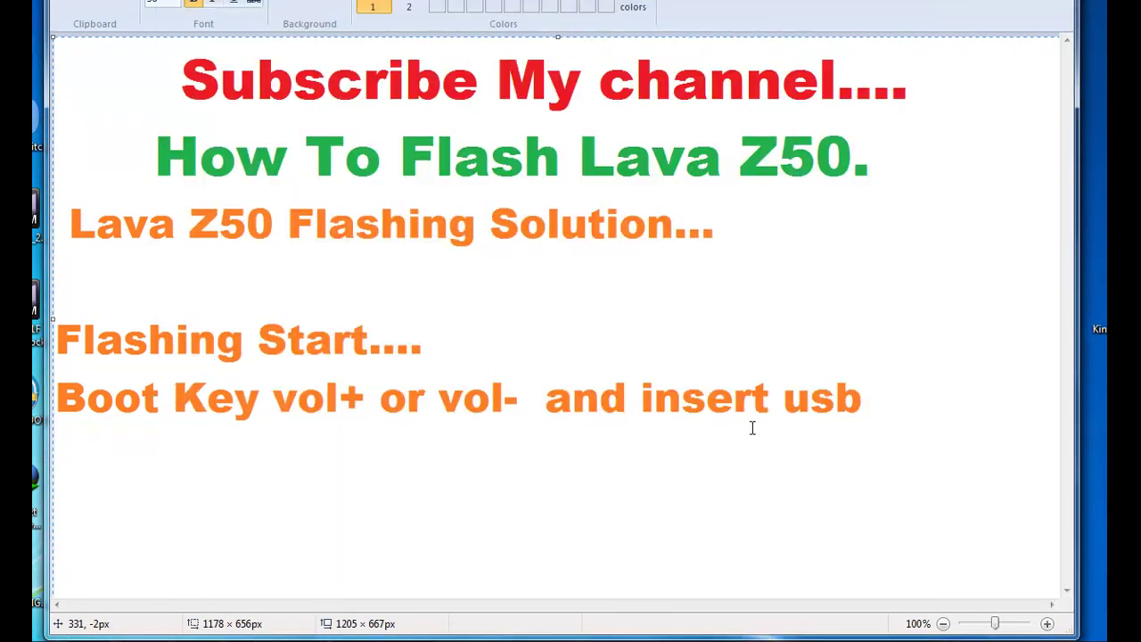
Add a new line reading "wait untill process not done.." below the boot key instruction.
key(Return)
text(U)
key(BackSpace)
text(wait )
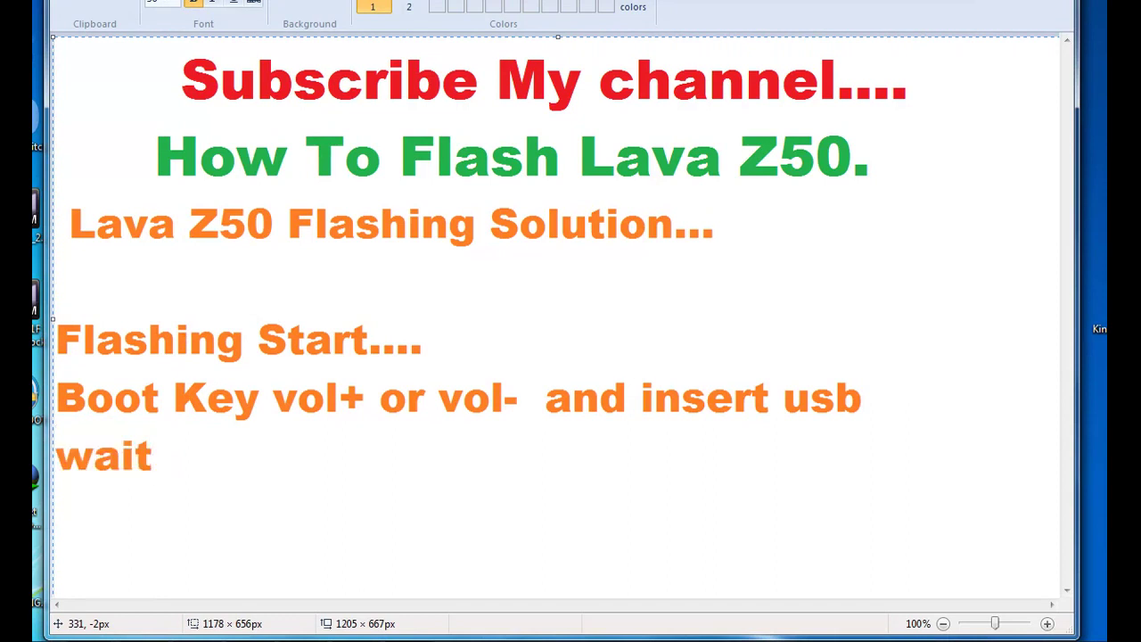
text(untill p)
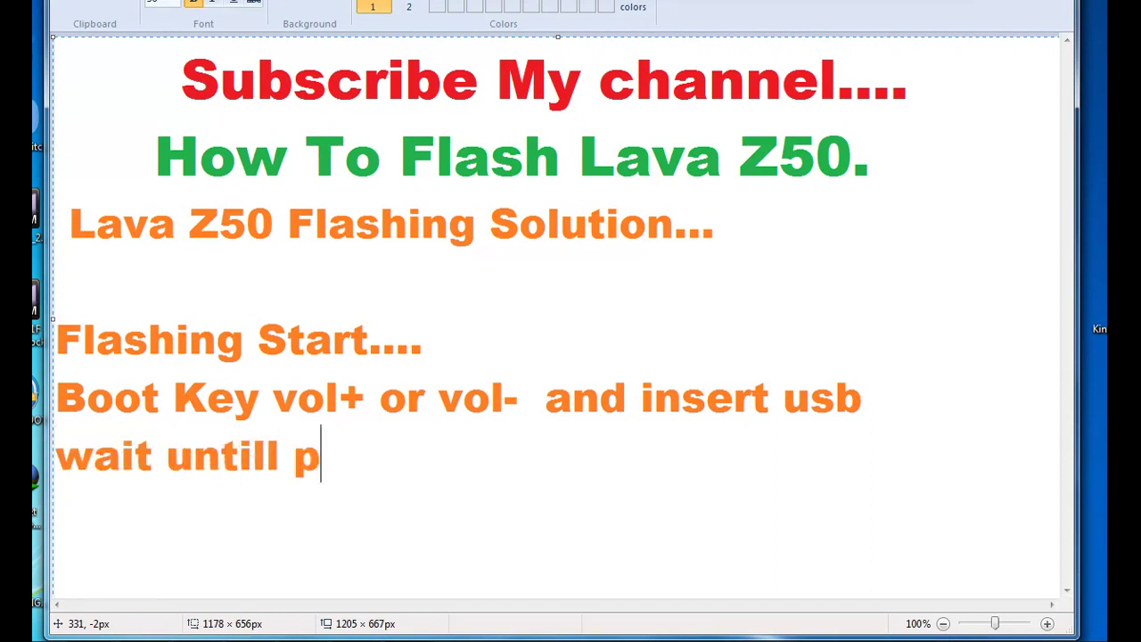
text(rocess not d)
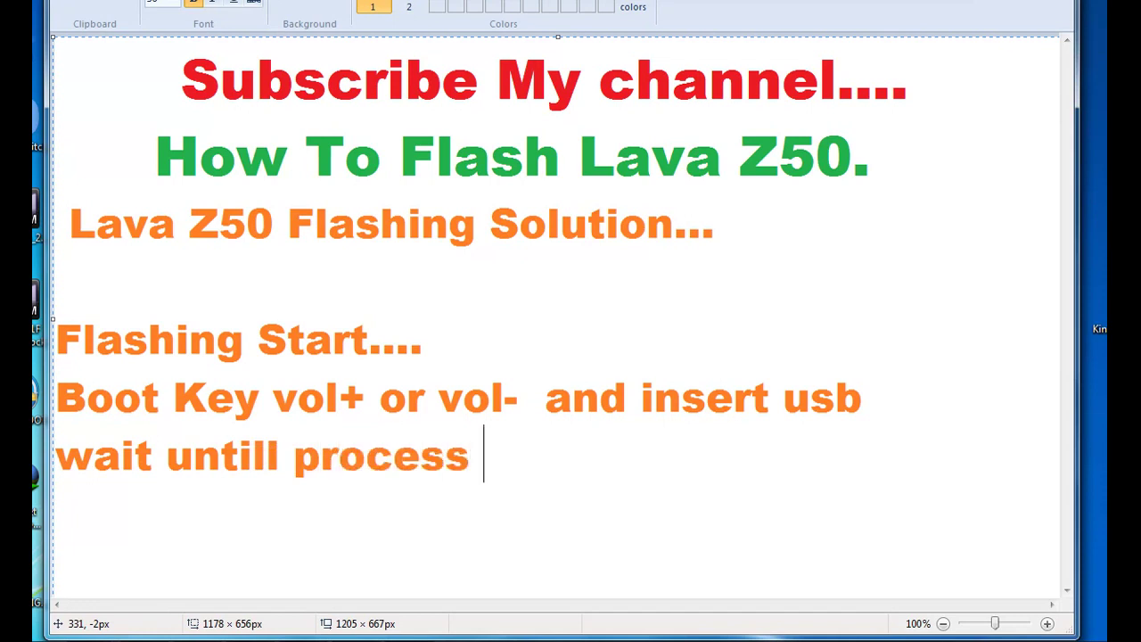
text(one..)
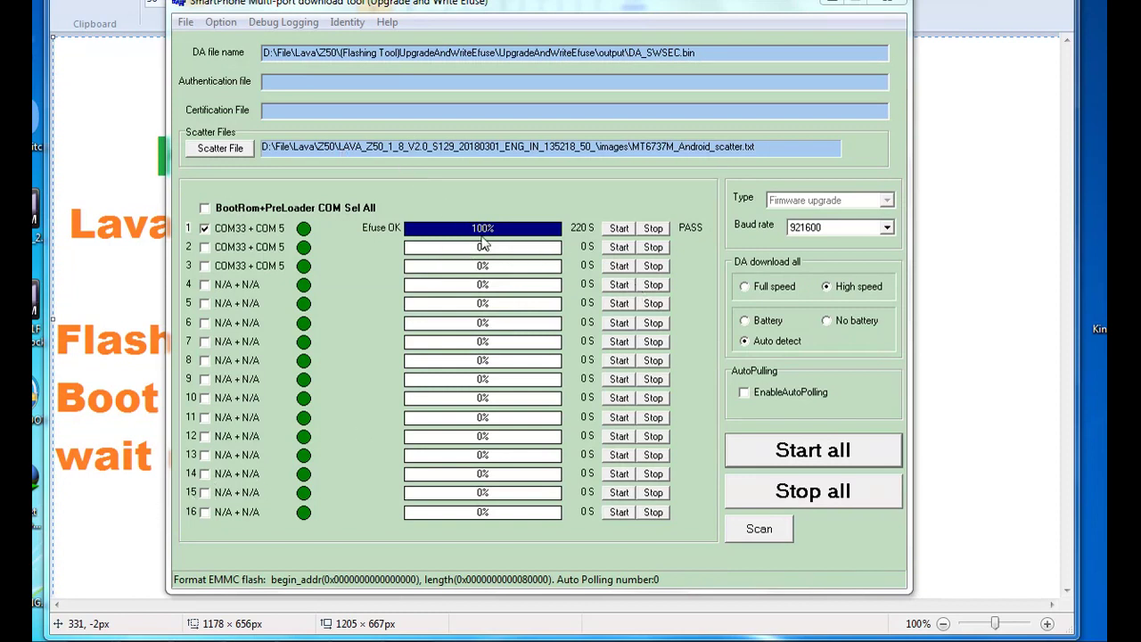
Switch back to the Paint window and add the line "Flash Done...." after a blank line below the waiting note.
click(166, 474)
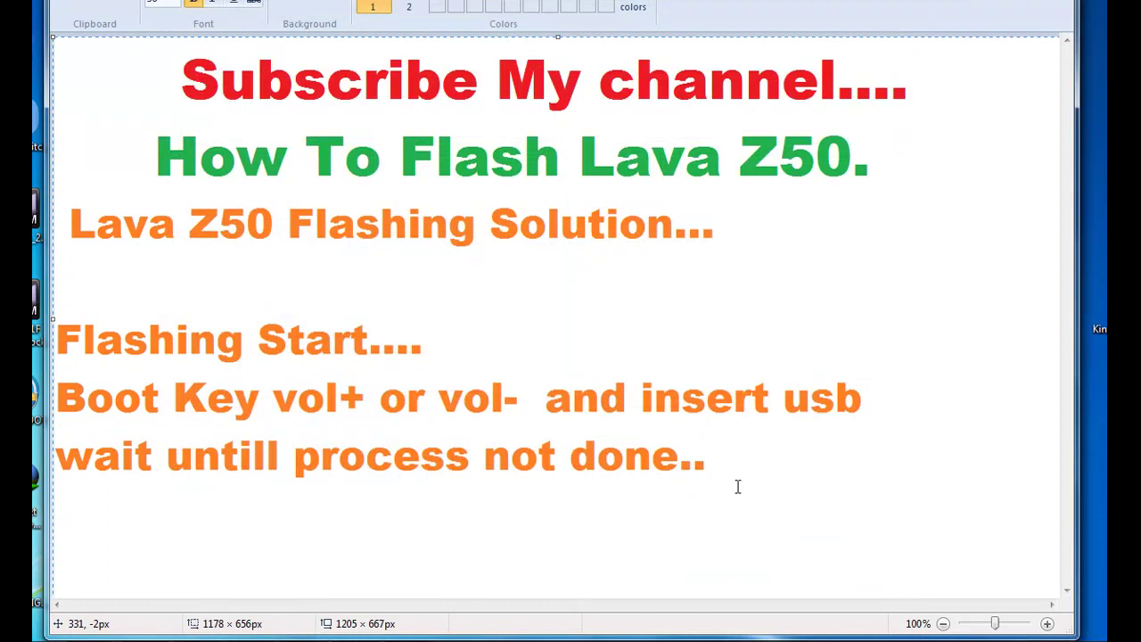
key(Return)
key(Return)
text(Flash)
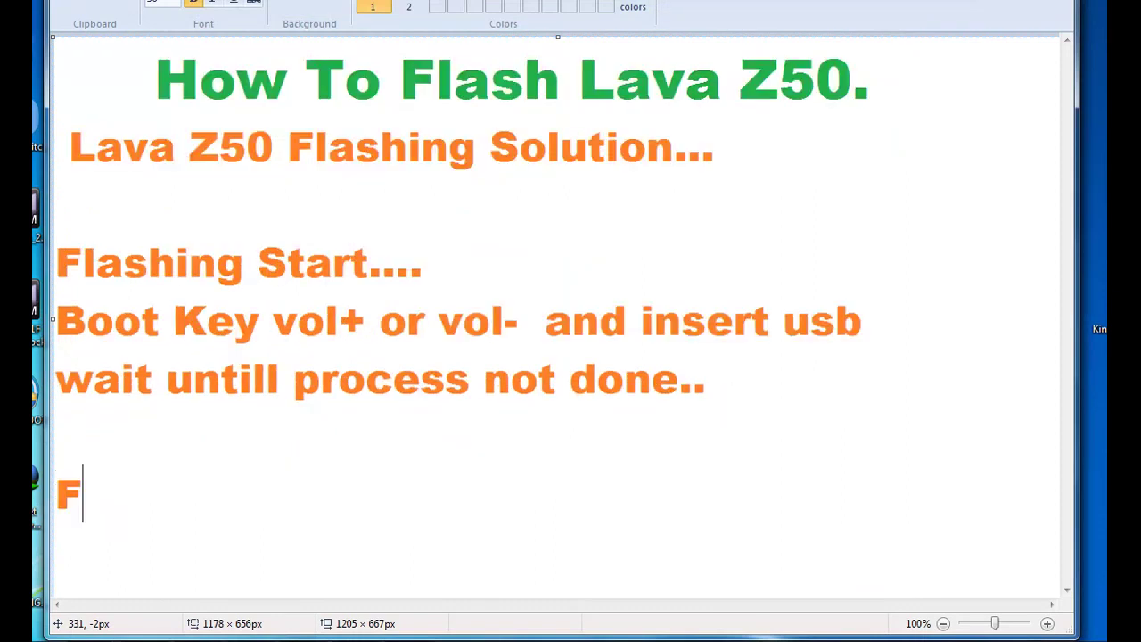
text(Do)
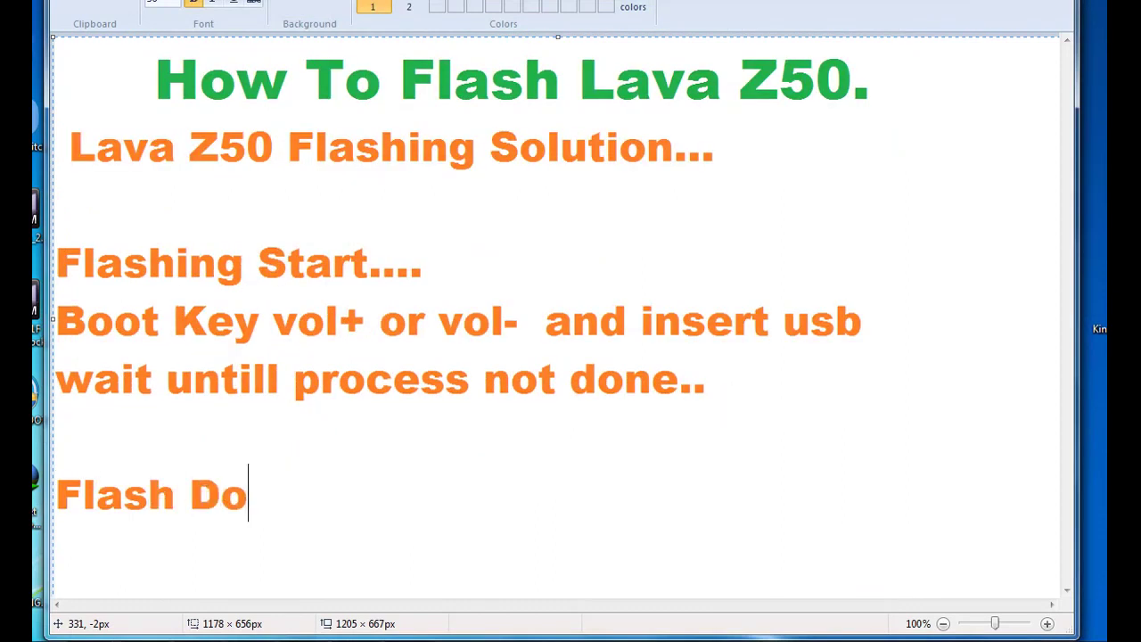
text(ne....)
Add the closing line "Thanks 4 watching..." after a blank line below "Flash Done....".
key(Return)
key(Return)
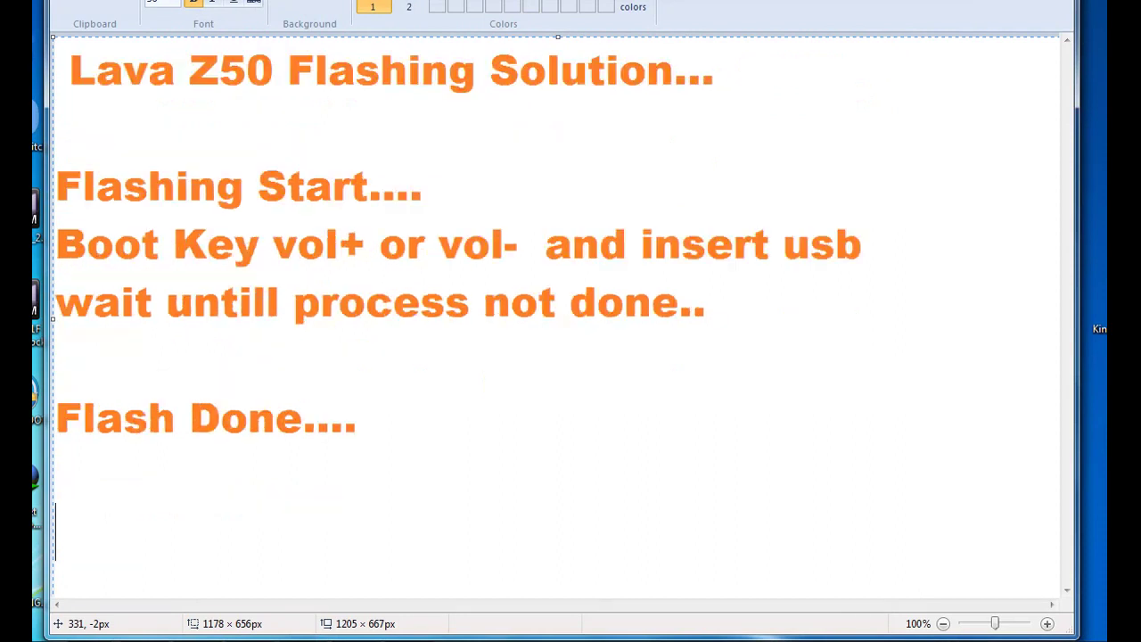
text(Thanks )
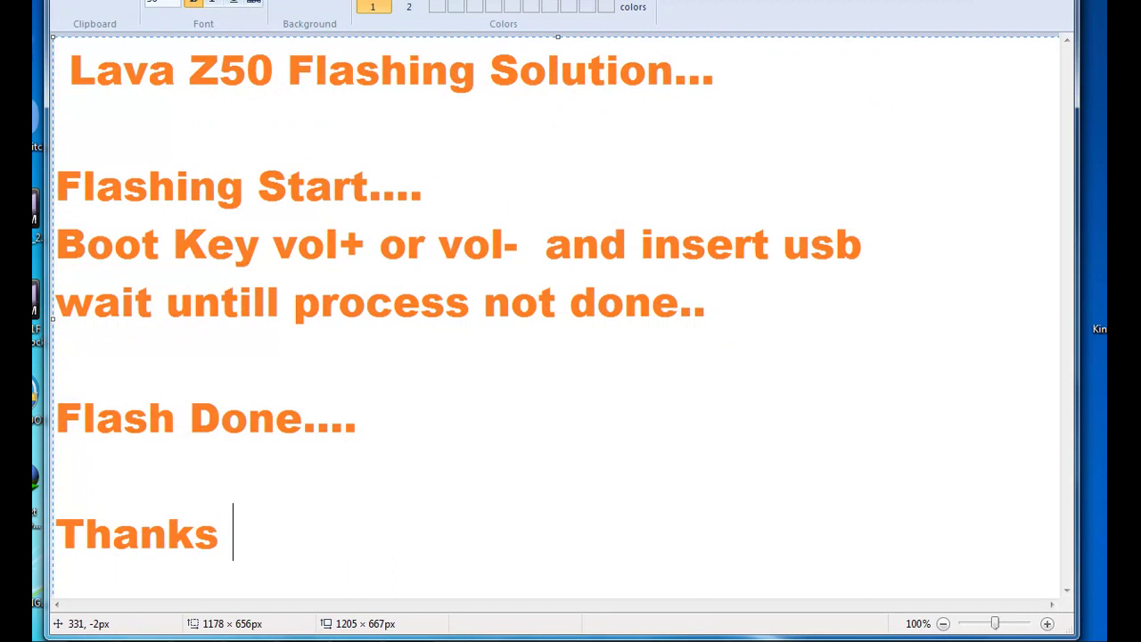
text(4 watchi)
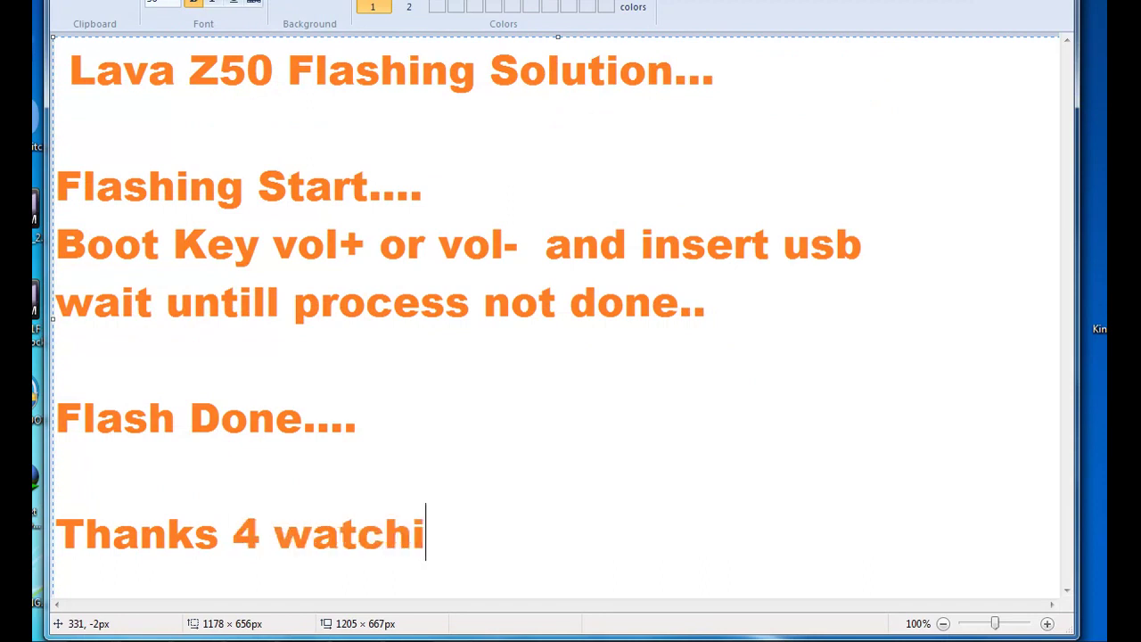
text(ng...)
Begin a line reading "If you like my solution subscri" after a blank line below the thank-you text.
key(Return)
text(If y)
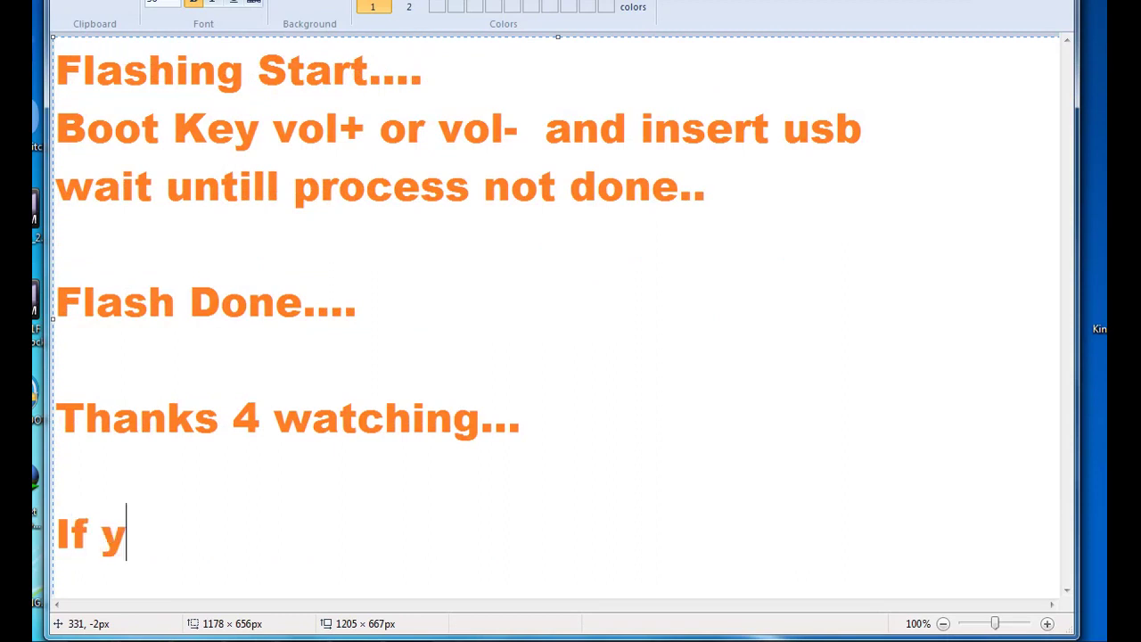
text(ou like m)
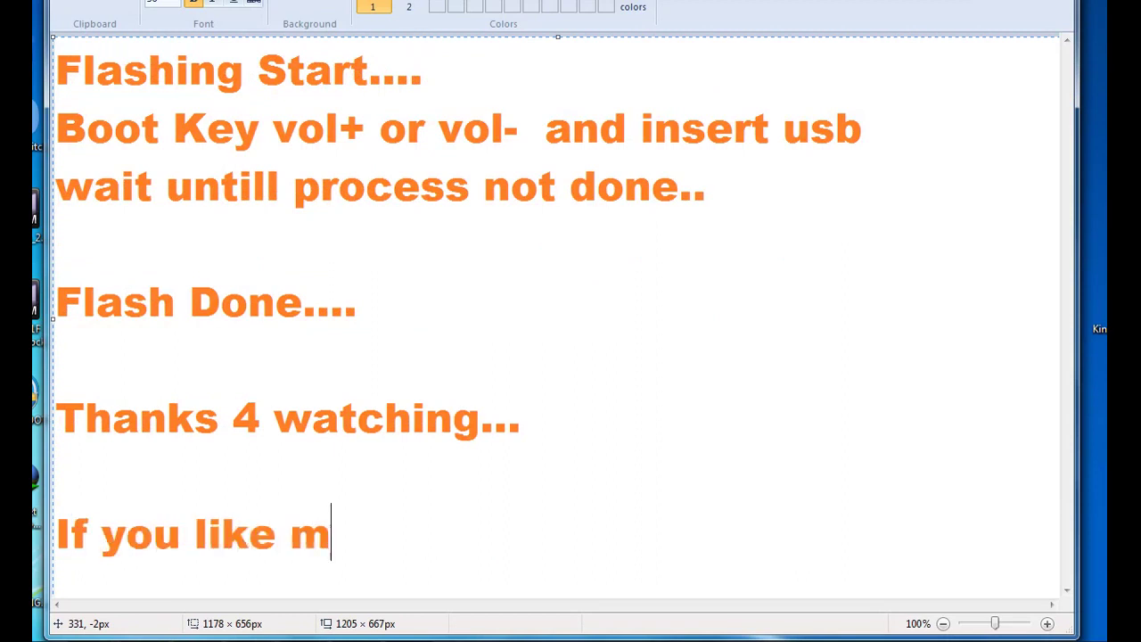
text(y solution )
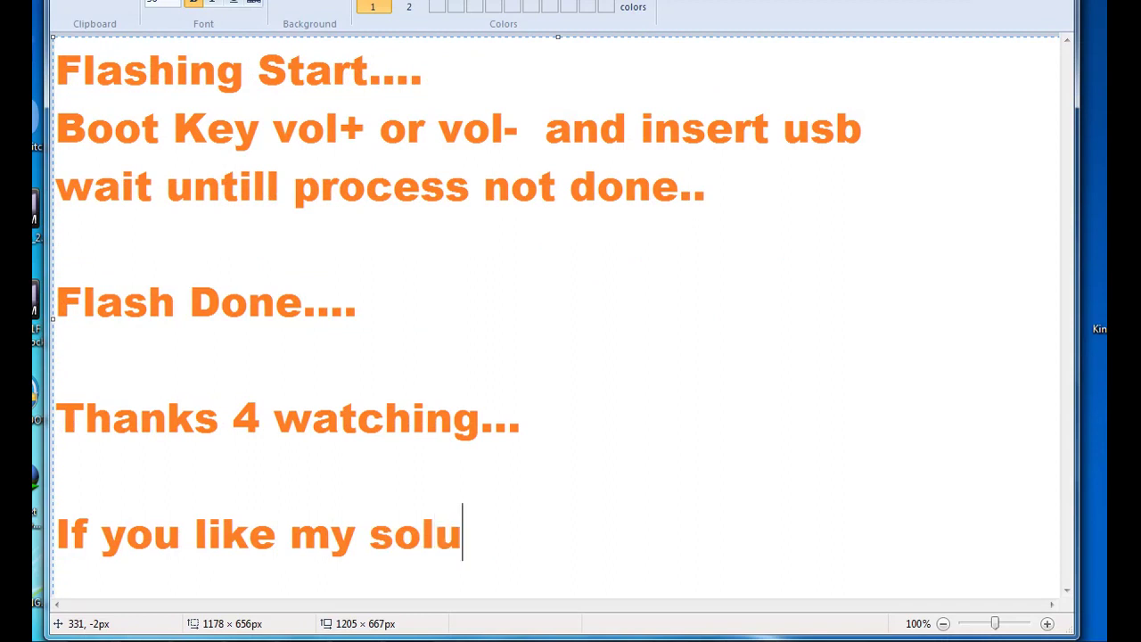
text(subscri)
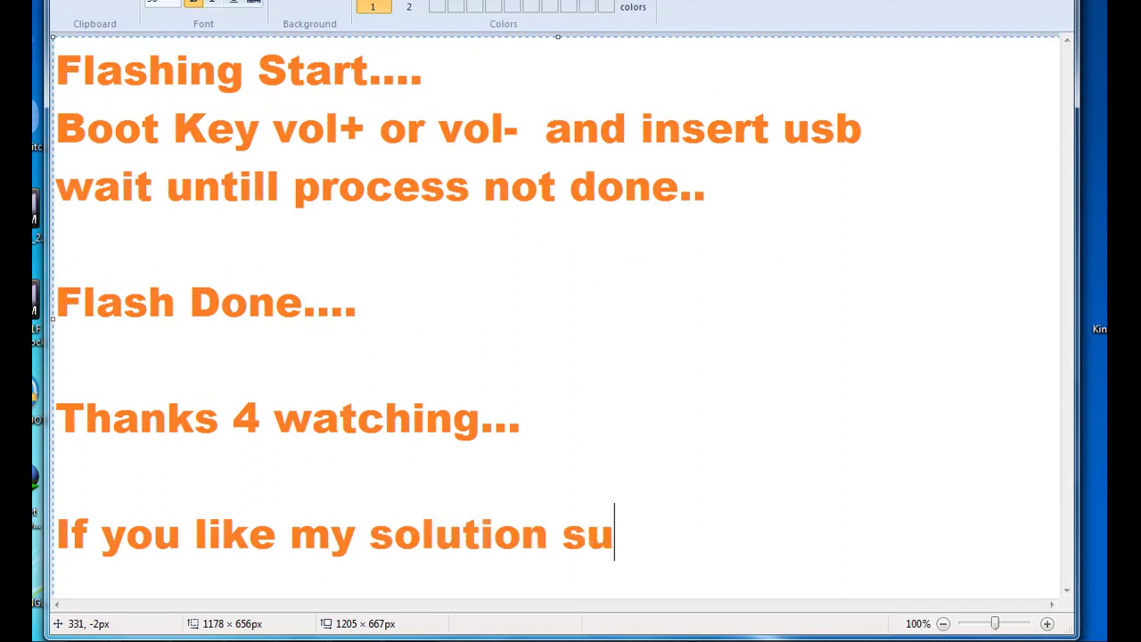